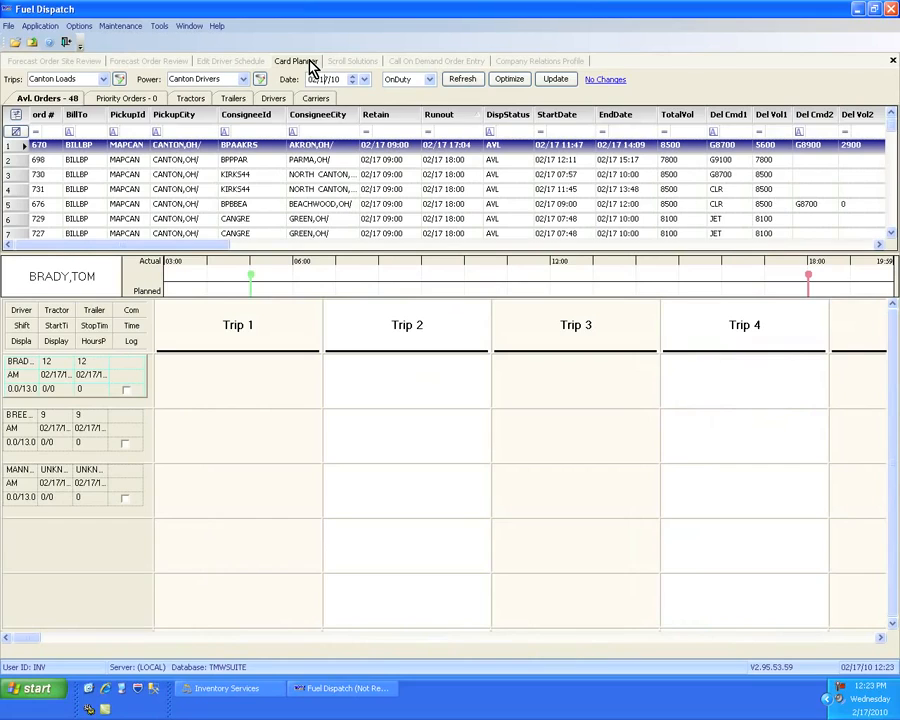
Refresh the planner with Canton Loads trips, Canton Drivers power and the OnDuty status for 02/17/10.
{"action": "left_click", "coordinate": [104, 79]}
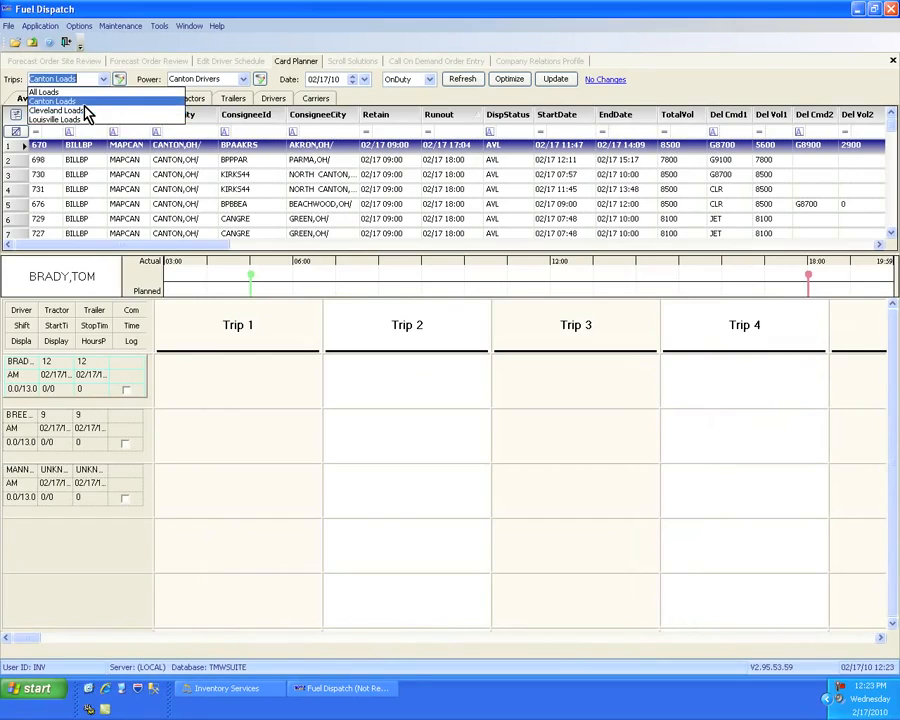
{"action": "left_click", "coordinate": [241, 82]}
{"action": "left_click", "coordinate": [242, 81]}
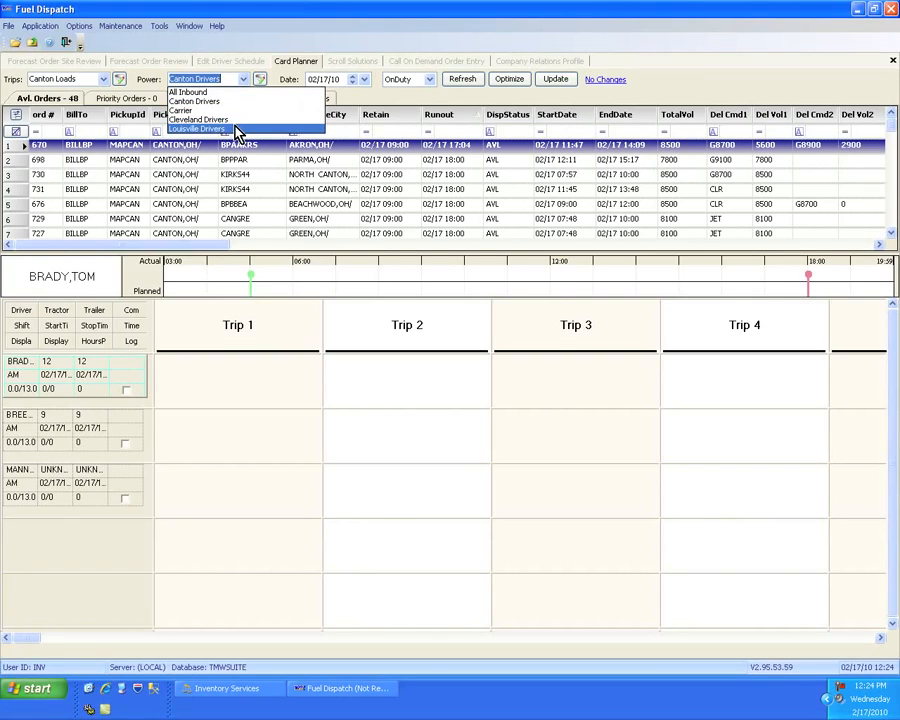
{"action": "left_click", "coordinate": [232, 104]}
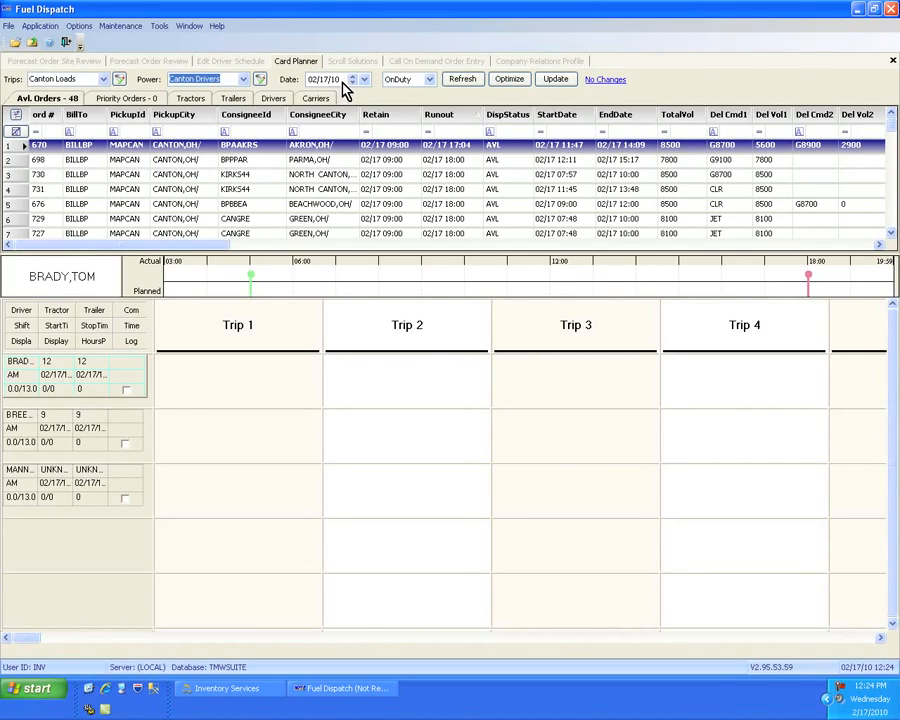
{"action": "left_click", "coordinate": [430, 80]}
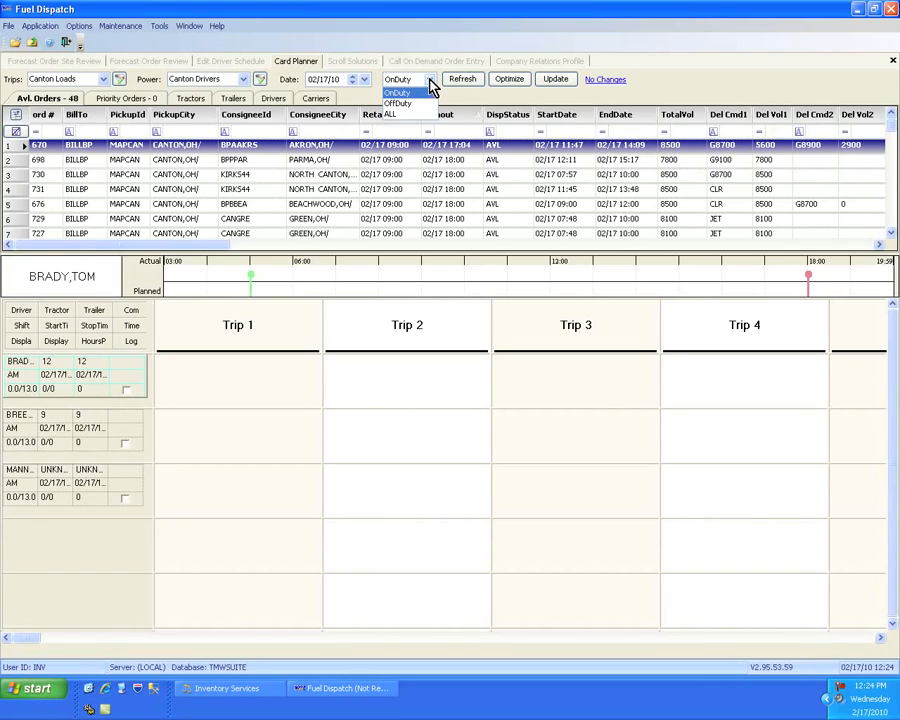
{"action": "left_click", "coordinate": [430, 82]}
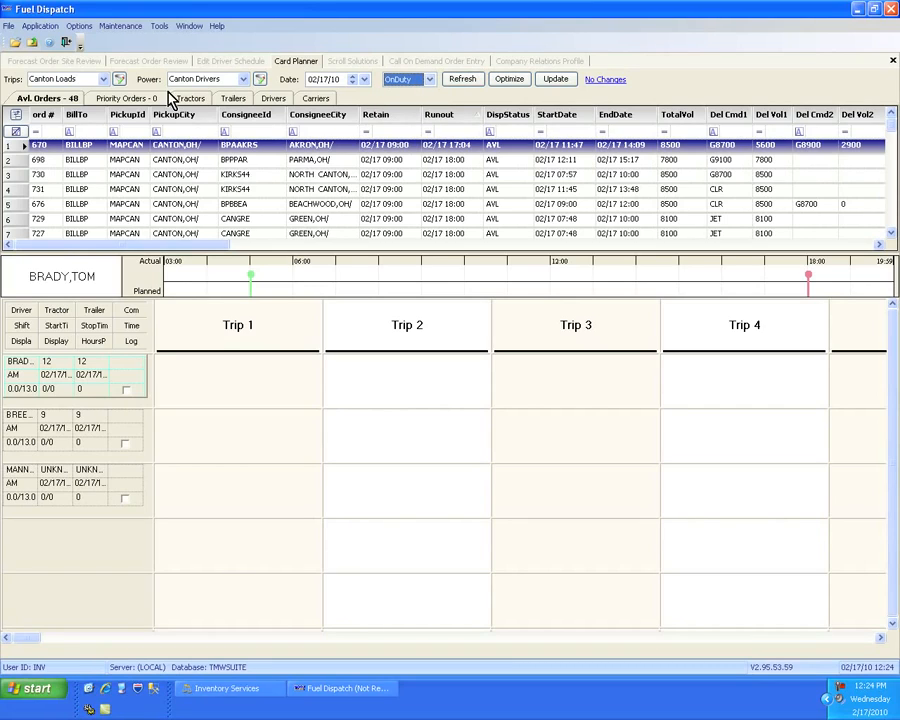
{"action": "left_click", "coordinate": [462, 80]}
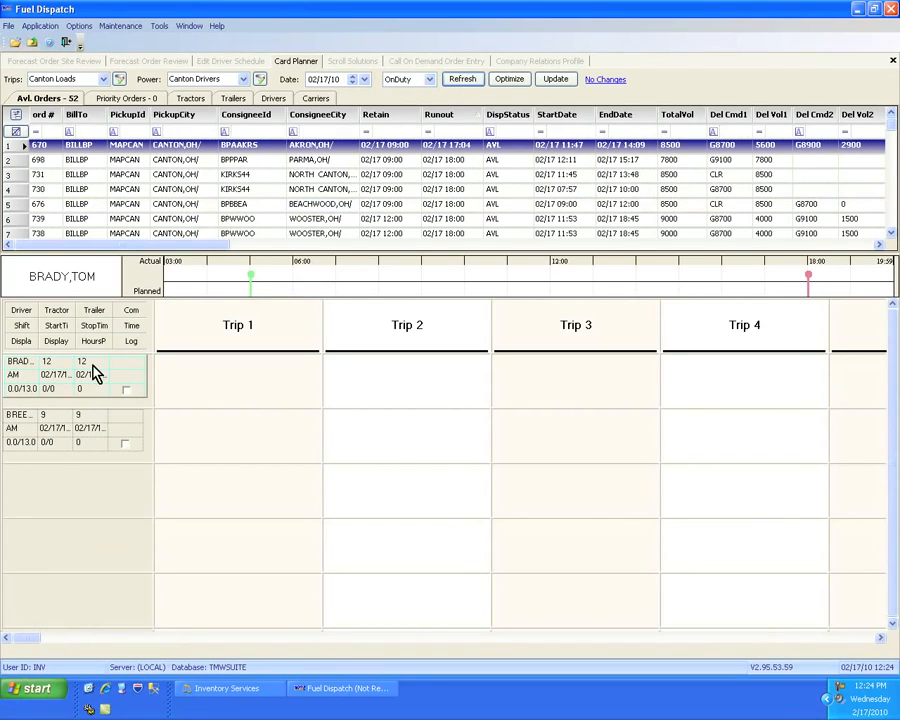
Filter the planner to OffDuty drivers and refresh the list.
{"action": "left_click", "coordinate": [431, 82]}
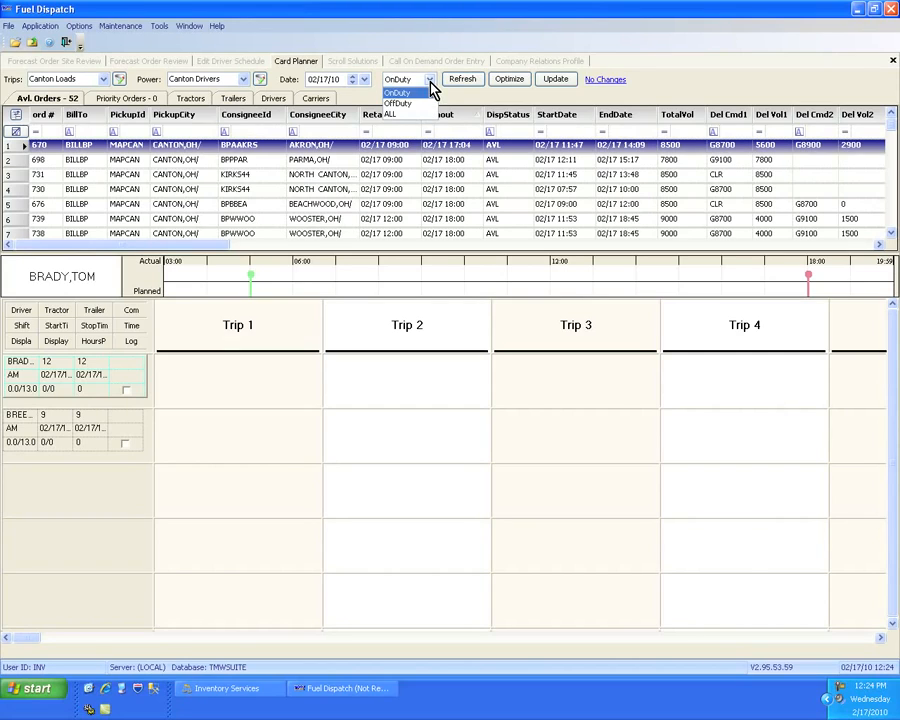
{"action": "left_click", "coordinate": [412, 106]}
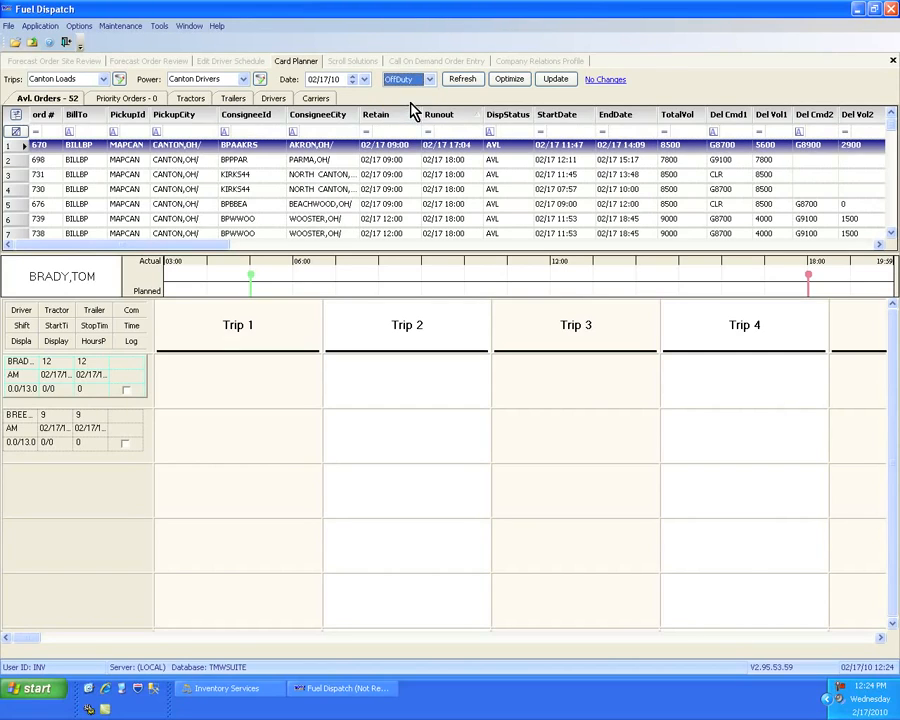
{"action": "left_click", "coordinate": [460, 81]}
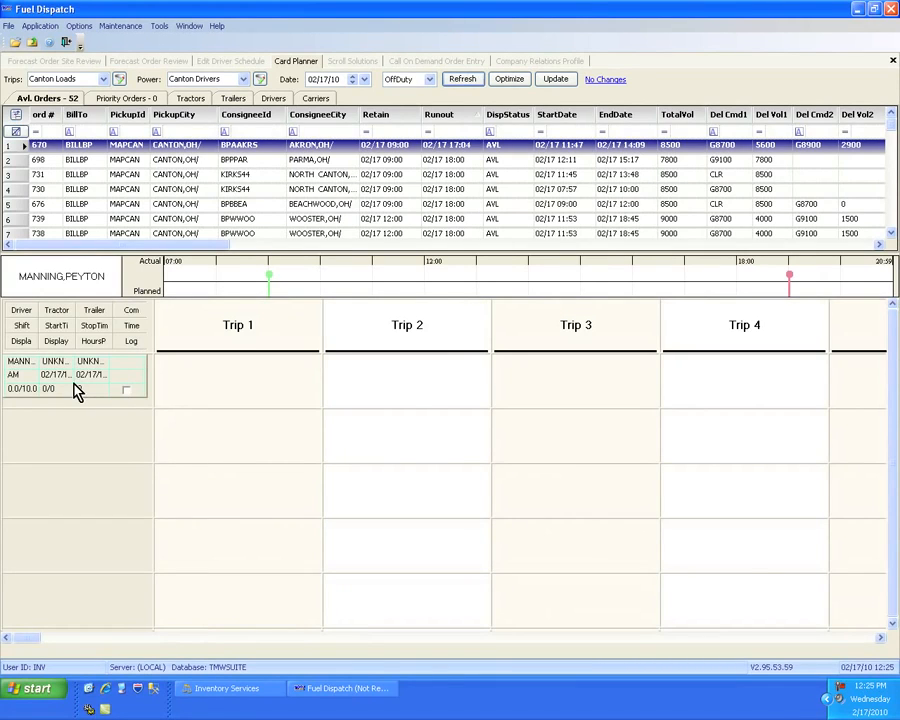
Open the off-duty driver's shift login information and set the shift status to ON.
{"action": "right_click", "coordinate": [76, 390]}
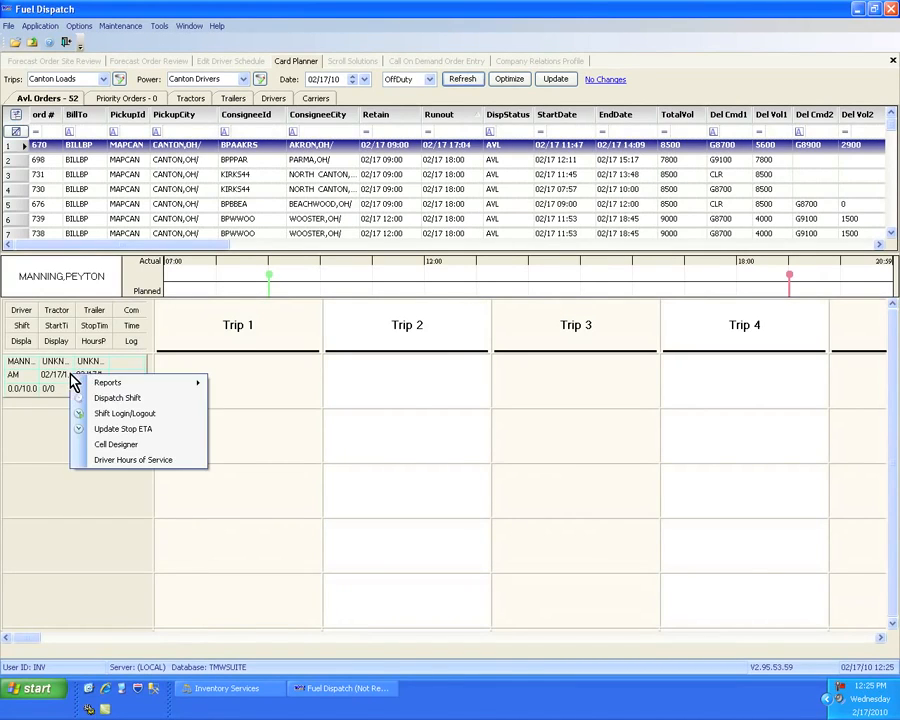
{"action": "left_click", "coordinate": [130, 414]}
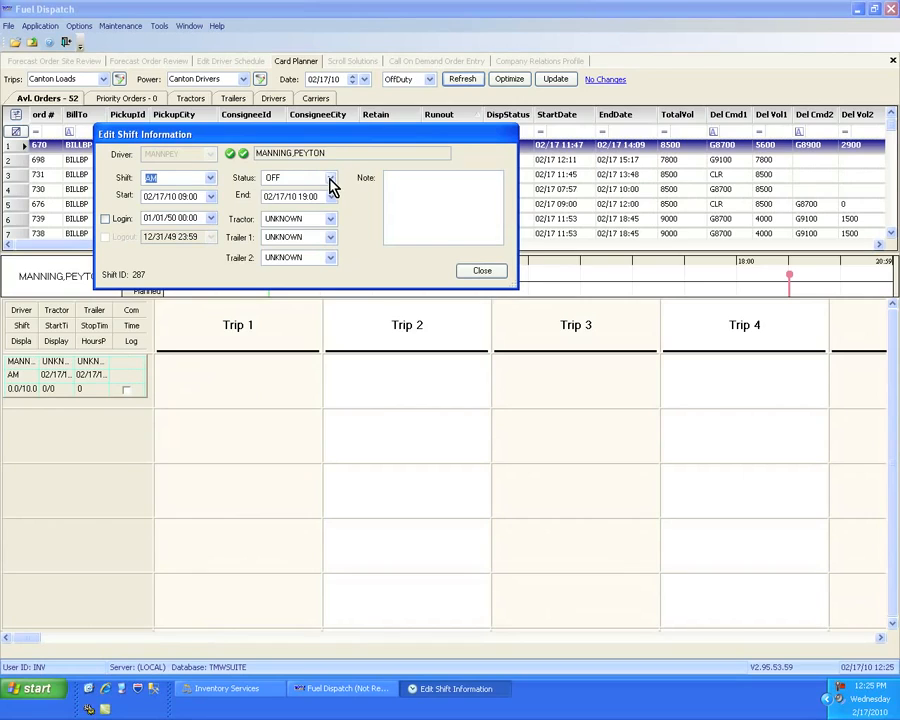
{"action": "left_click", "coordinate": [331, 178]}
Assign tractor 18 and trailer 18 to the driver's shift and close the shift information.
{"action": "left_click", "coordinate": [289, 221]}
{"action": "left_click", "coordinate": [304, 218]}
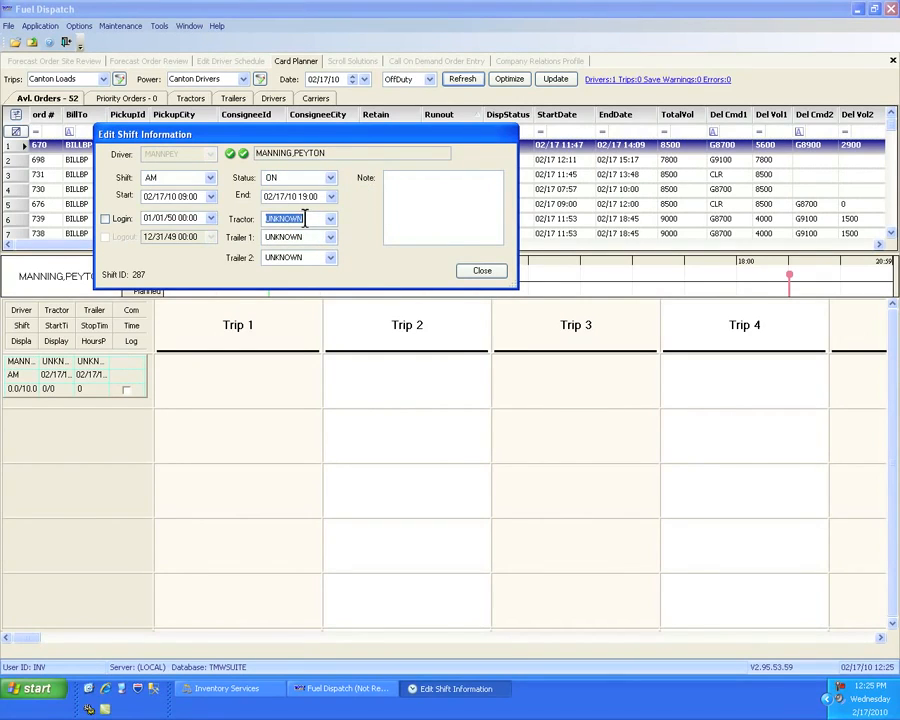
{"action": "type", "text": "18"}
{"action": "left_click", "coordinate": [305, 237]}
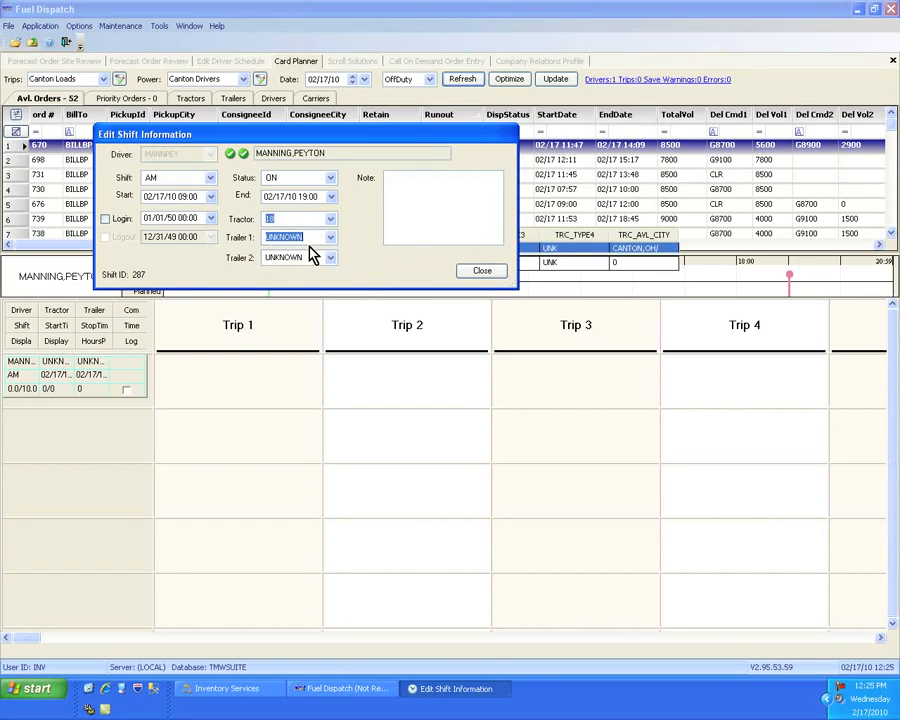
{"action": "type", "text": "18"}
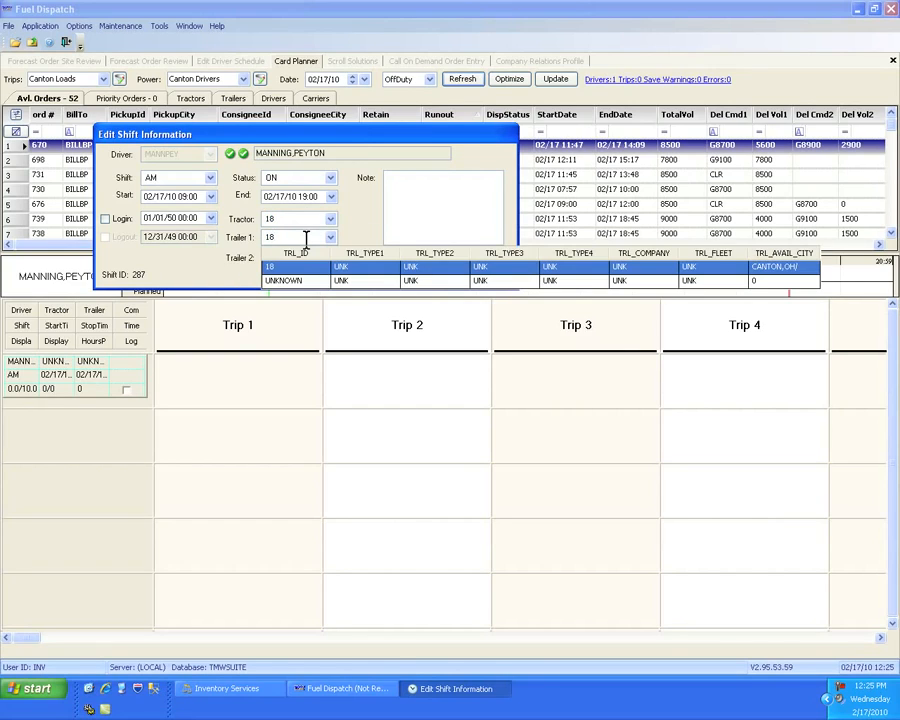
{"action": "key", "text": "Tab"}
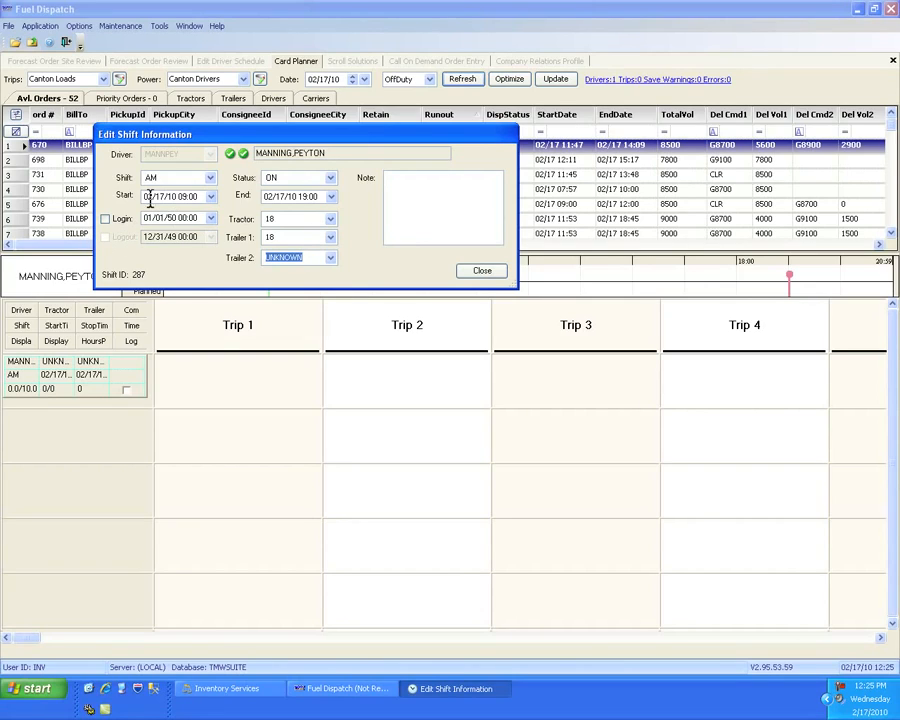
{"action": "left_click", "coordinate": [437, 214]}
{"action": "left_click", "coordinate": [481, 270]}
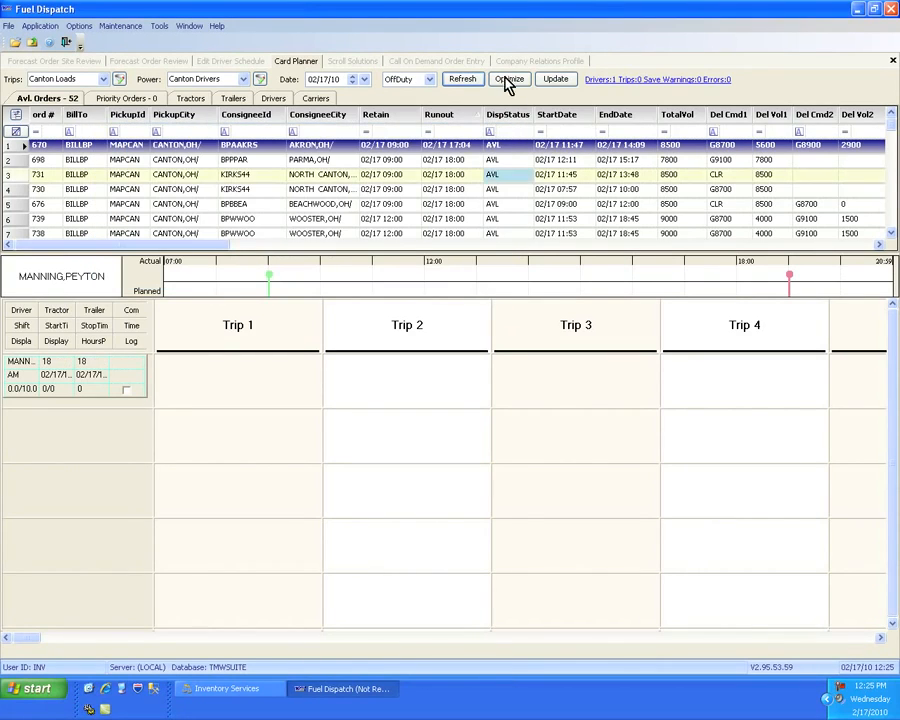
Save the pending shift change and reload the planner with OnDuty drivers.
{"action": "left_click", "coordinate": [556, 78]}
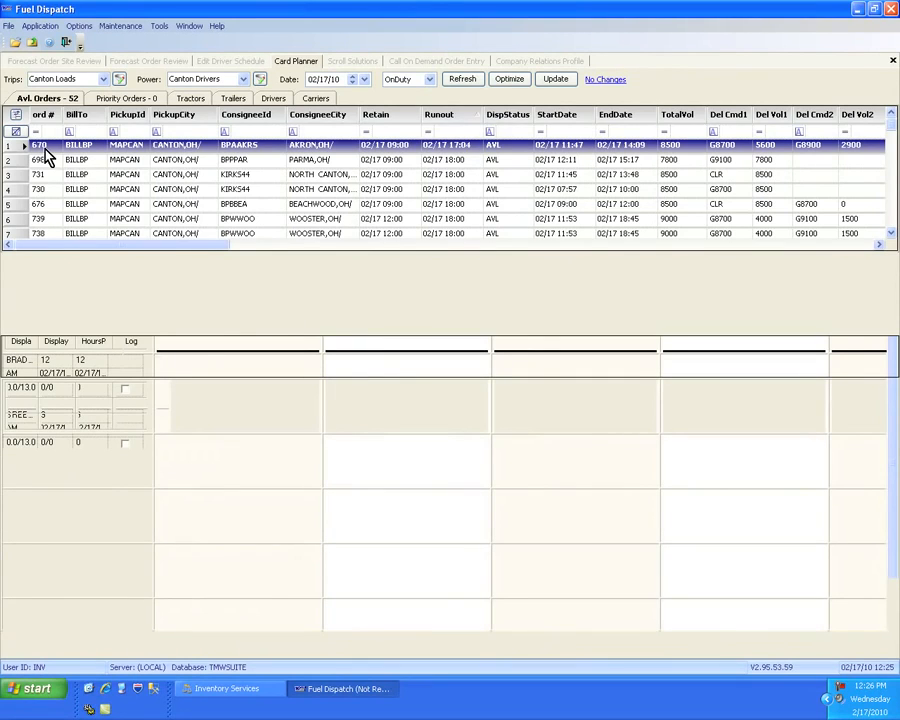
{"action": "left_click", "coordinate": [137, 181]}
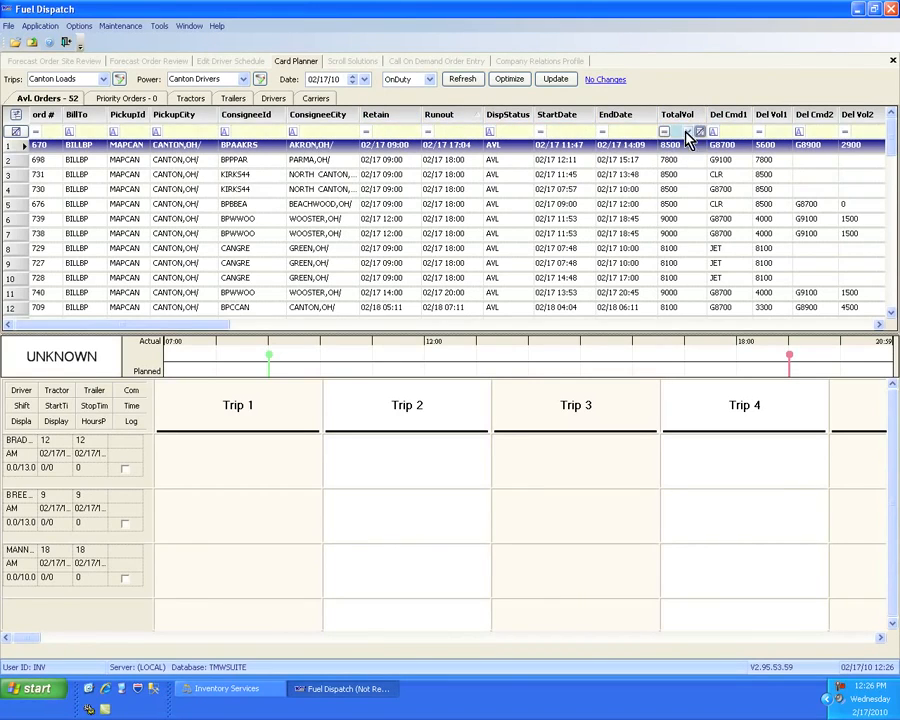
Move the TotalVol column directly before ConsigneeId and rename the PickupId column header to Rack ID.
{"action": "left_click_drag", "start_coordinate": [664, 124], "coordinate": [228, 122]}
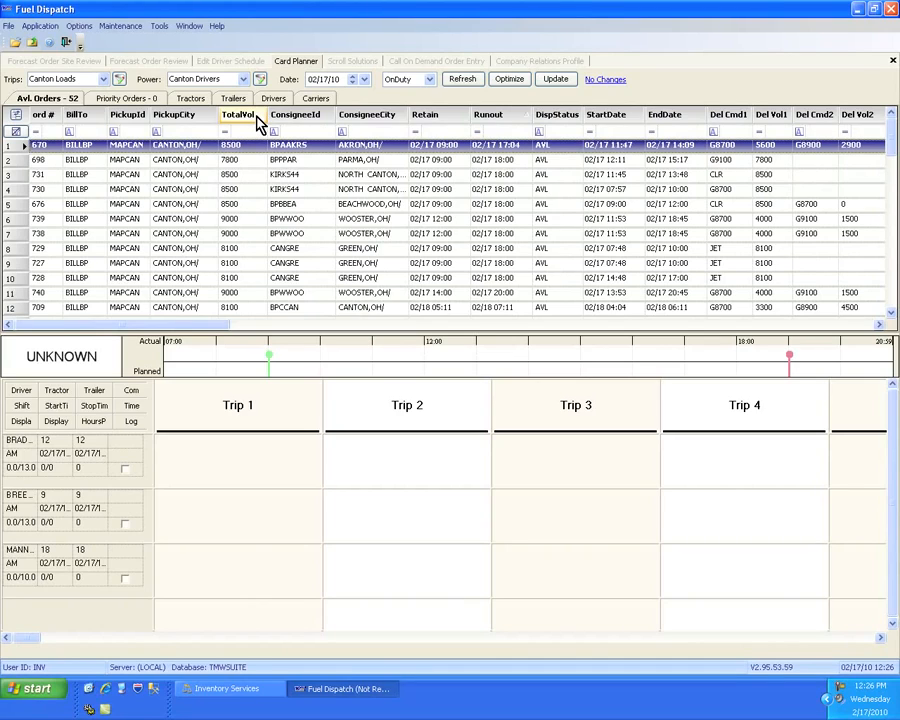
{"action": "right_click", "coordinate": [136, 119]}
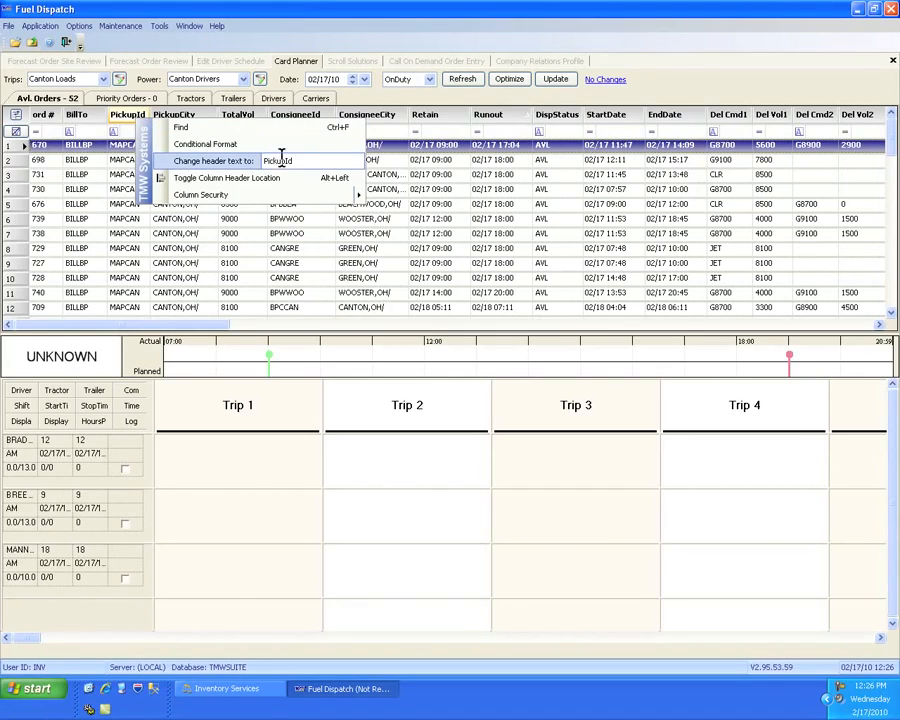
{"action": "left_click_drag", "start_coordinate": [295, 161], "coordinate": [256, 161]}
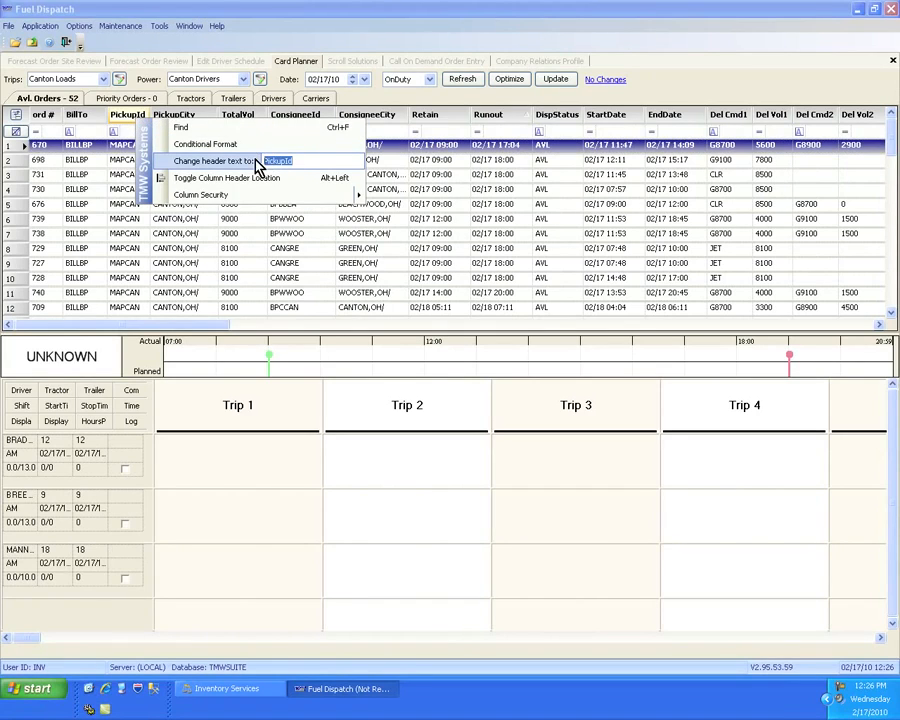
{"action": "type", "text": "Rack ID"}
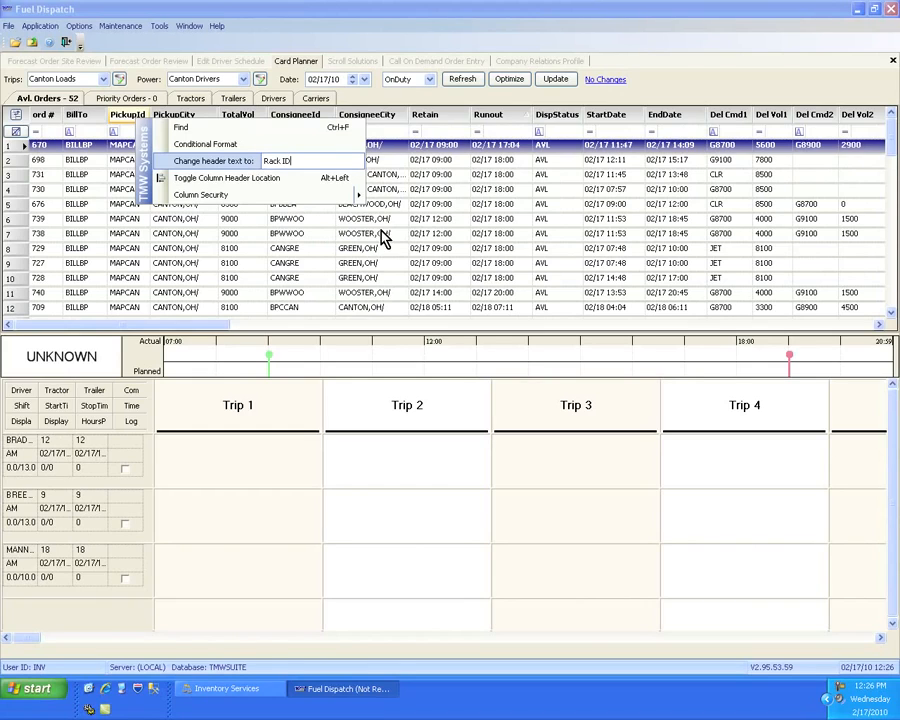
{"action": "key", "text": "Return"}
{"action": "left_click", "coordinate": [420, 219]}
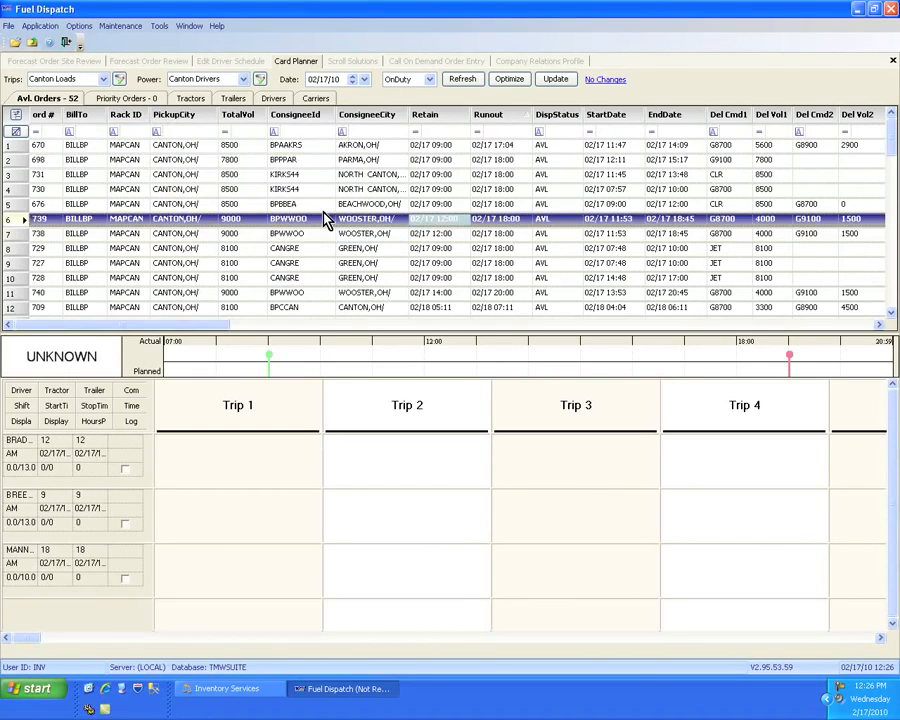
Use the Field Chooser to place the Carrier column between EndDate and Del Cmd1 in the available orders grid.
{"action": "left_click", "coordinate": [16, 122]}
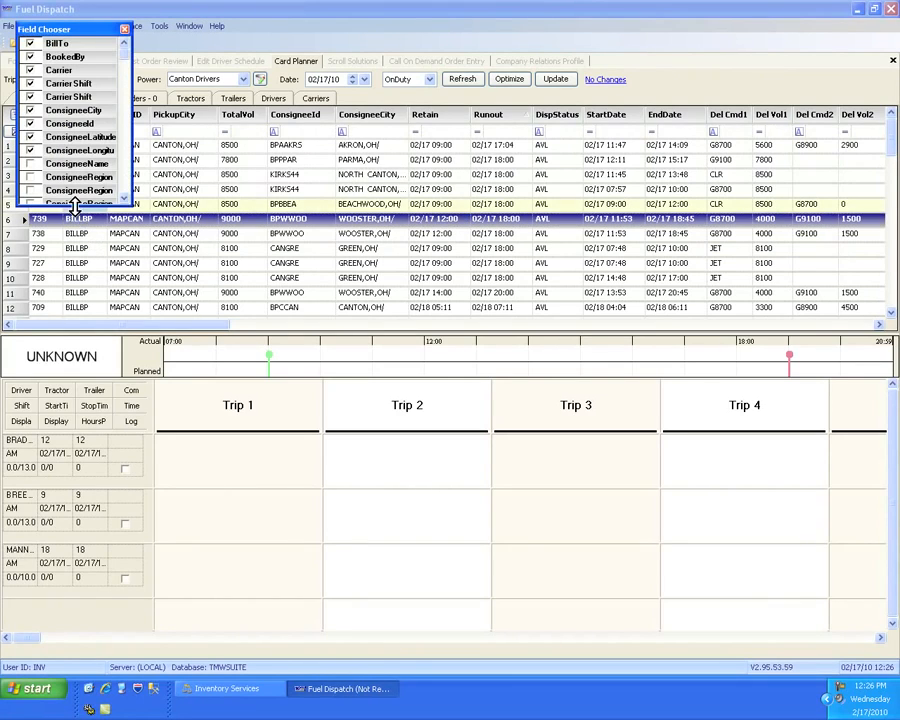
{"action": "left_click_drag", "start_coordinate": [74, 206], "coordinate": [68, 404]}
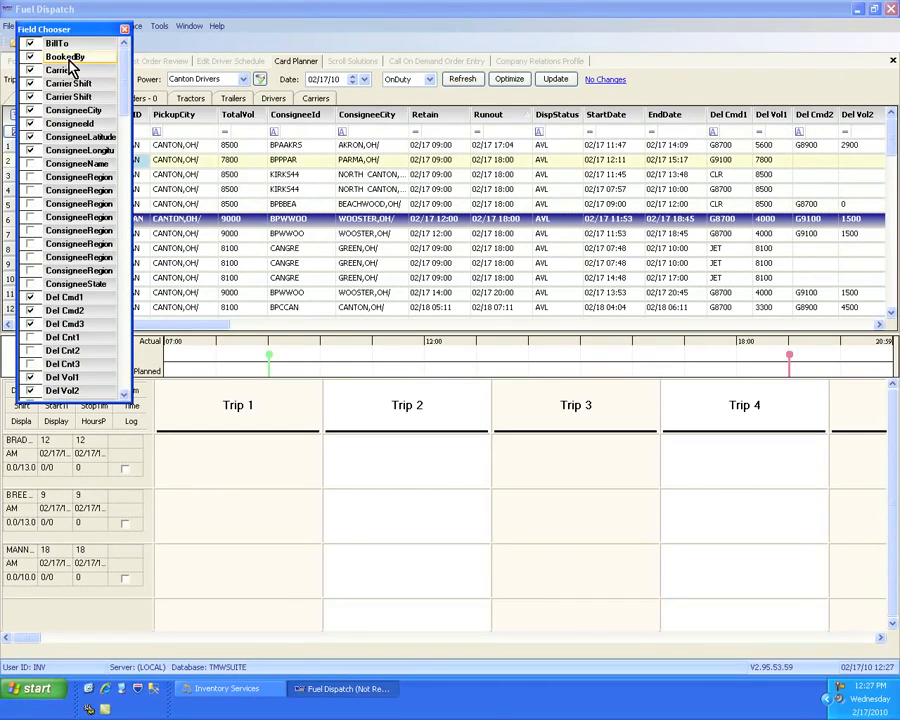
{"action": "left_click_drag", "start_coordinate": [55, 35], "coordinate": [67, 86]}
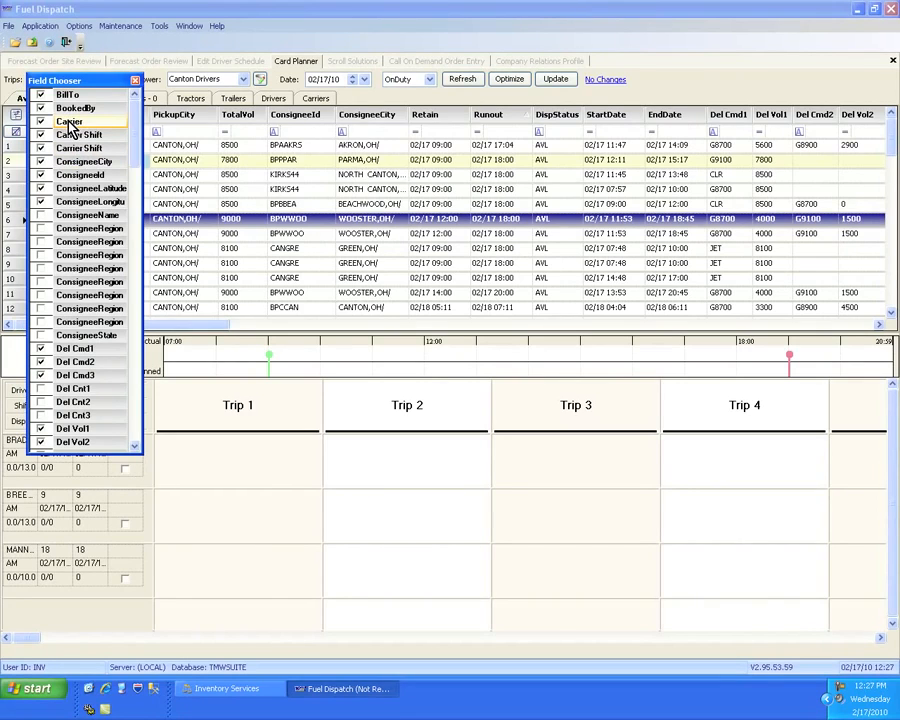
{"action": "left_click_drag", "start_coordinate": [69, 123], "coordinate": [716, 122]}
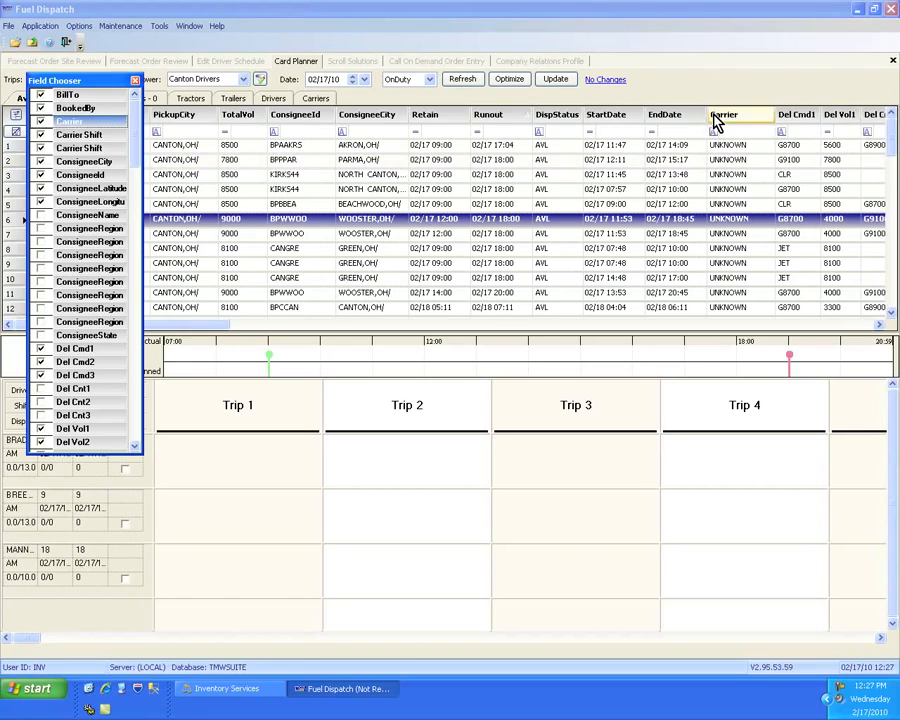
{"action": "left_click", "coordinate": [134, 81]}
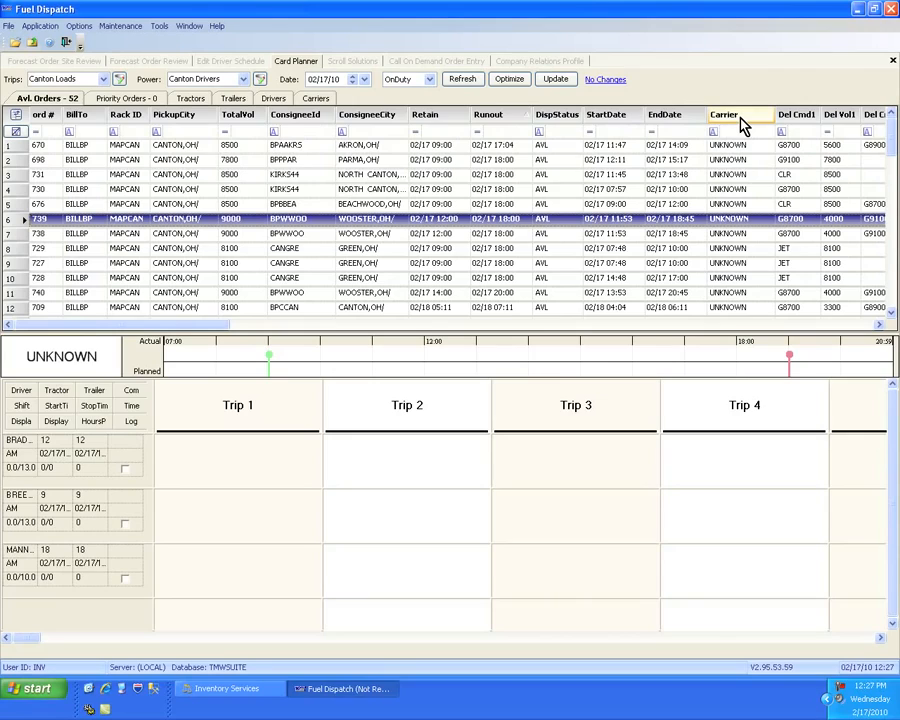
Remove the Carrier column from the available orders grid and sort the orders by Retain in ascending order.
{"action": "left_click_drag", "start_coordinate": [742, 125], "coordinate": [737, 95]}
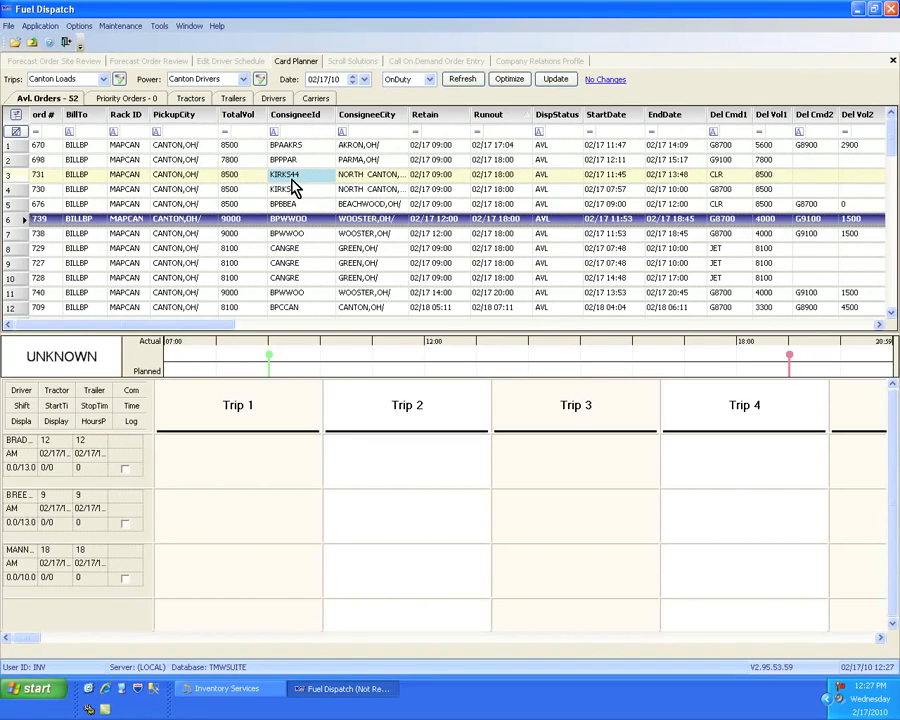
{"action": "left_click", "coordinate": [455, 121]}
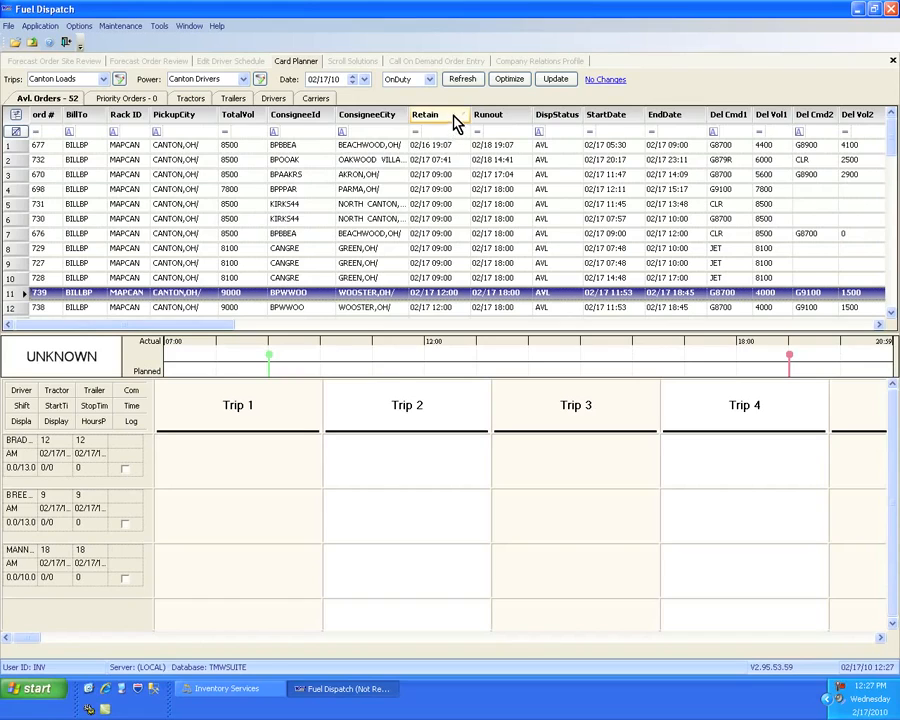
{"action": "right_click", "coordinate": [394, 205]}
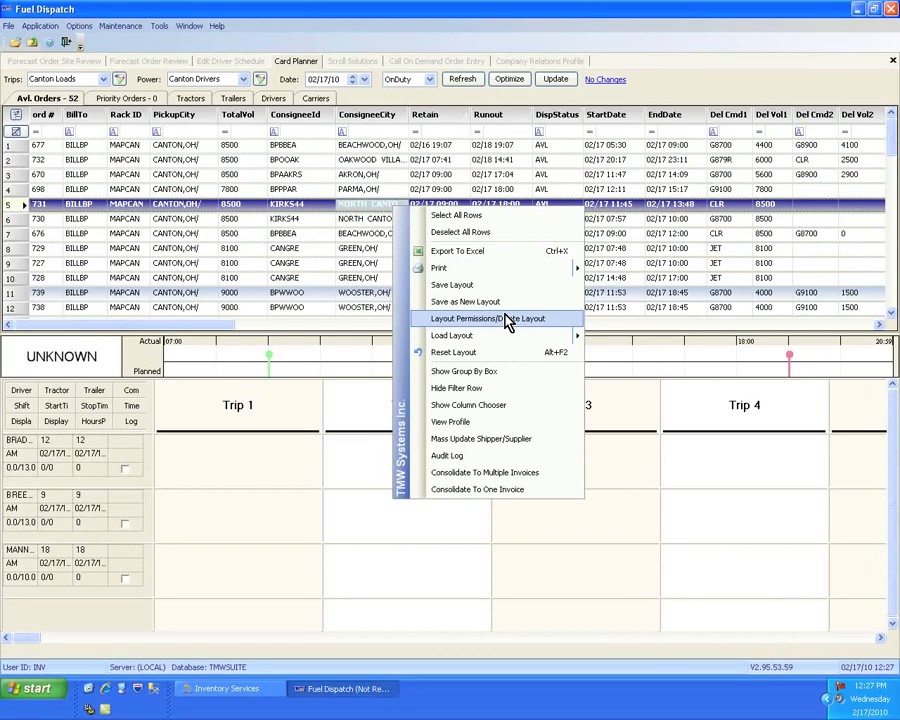
{"action": "left_click", "coordinate": [716, 205]}
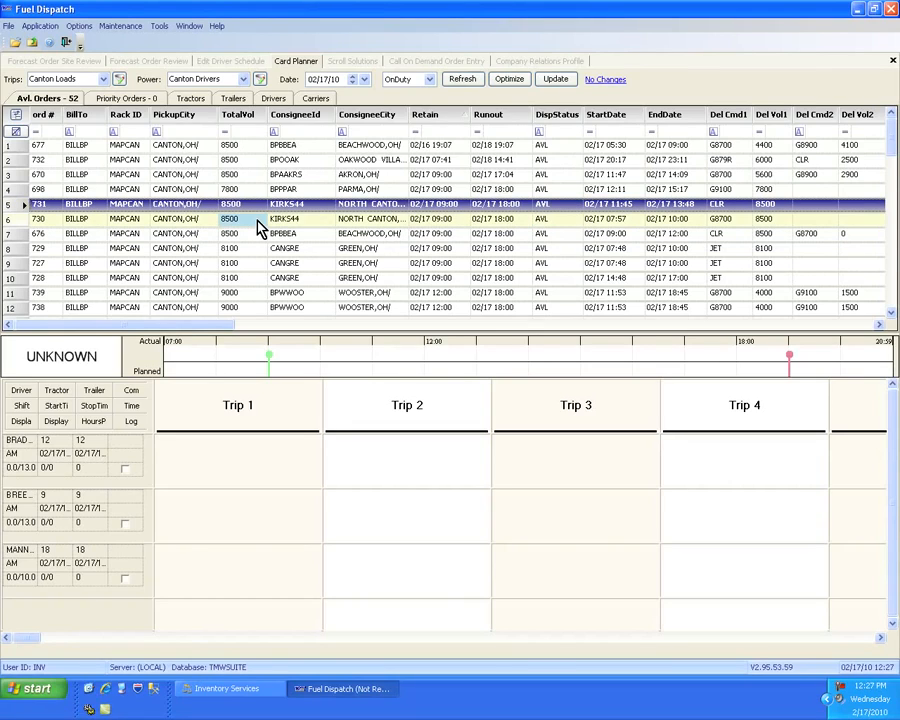
Try replacing DisplayHours with ShiftStatus in the first driver card's cell layout, and discard the layout changes.
{"action": "right_click", "coordinate": [55, 465]}
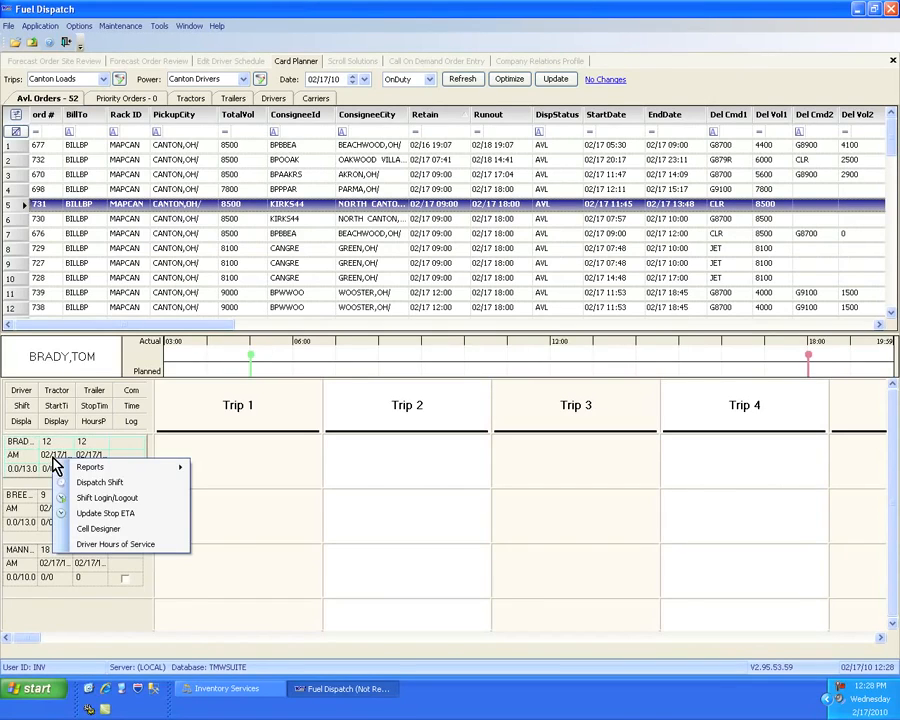
{"action": "left_click", "coordinate": [112, 533]}
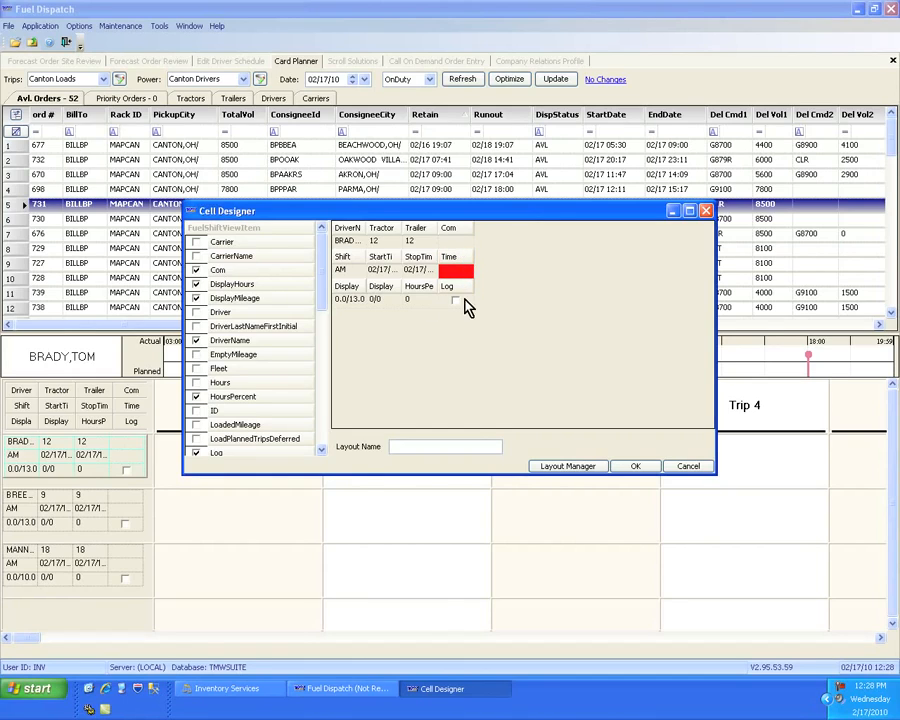
{"action": "left_click", "coordinate": [324, 412]}
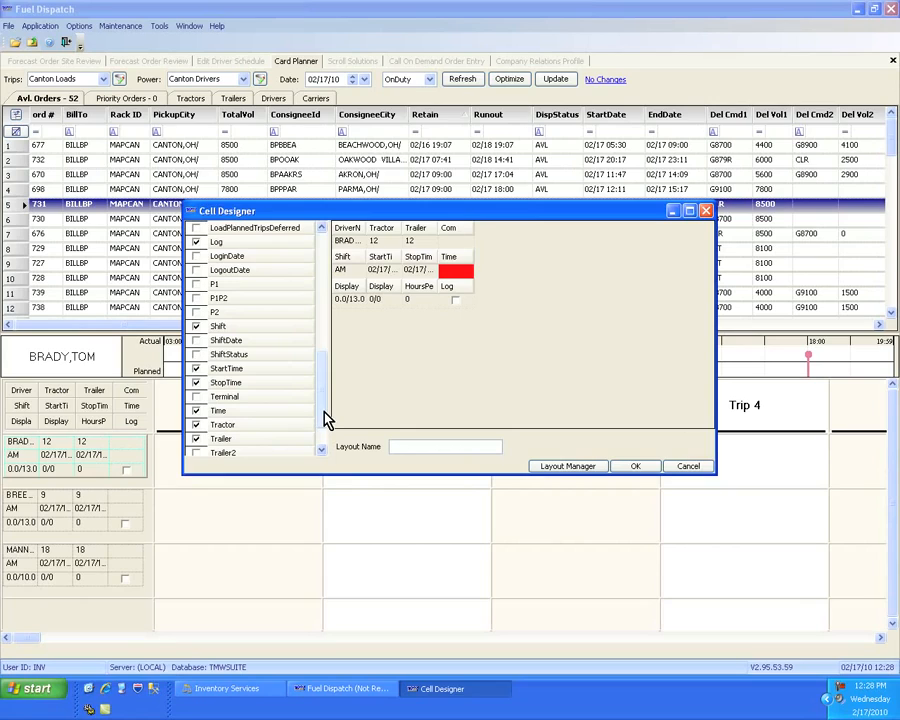
{"action": "left_click_drag", "start_coordinate": [323, 411], "coordinate": [322, 429]}
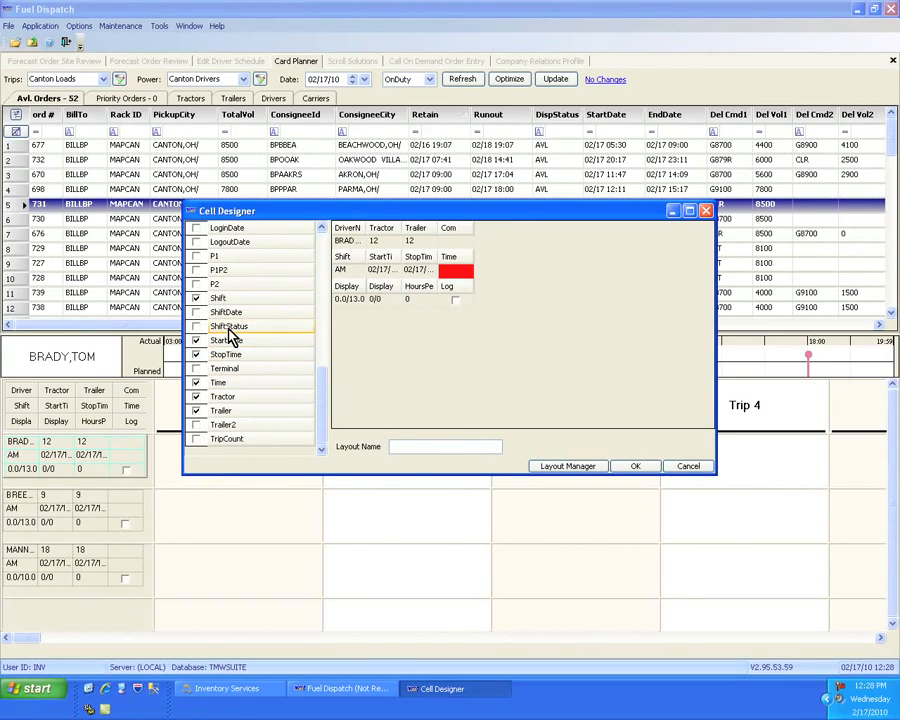
{"action": "left_click_drag", "start_coordinate": [228, 328], "coordinate": [291, 302]}
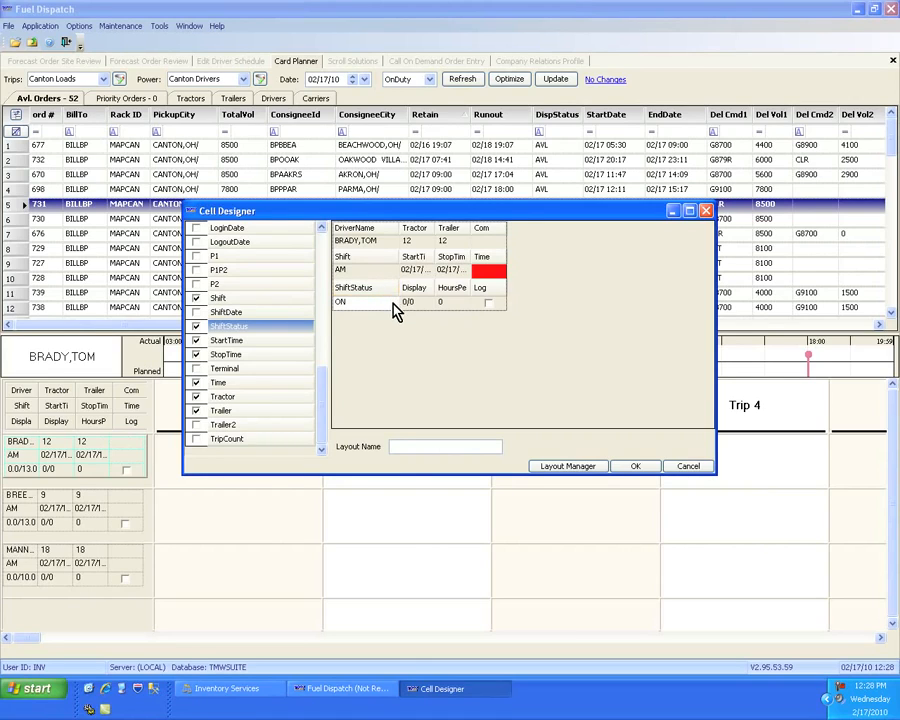
{"action": "left_click", "coordinate": [322, 258]}
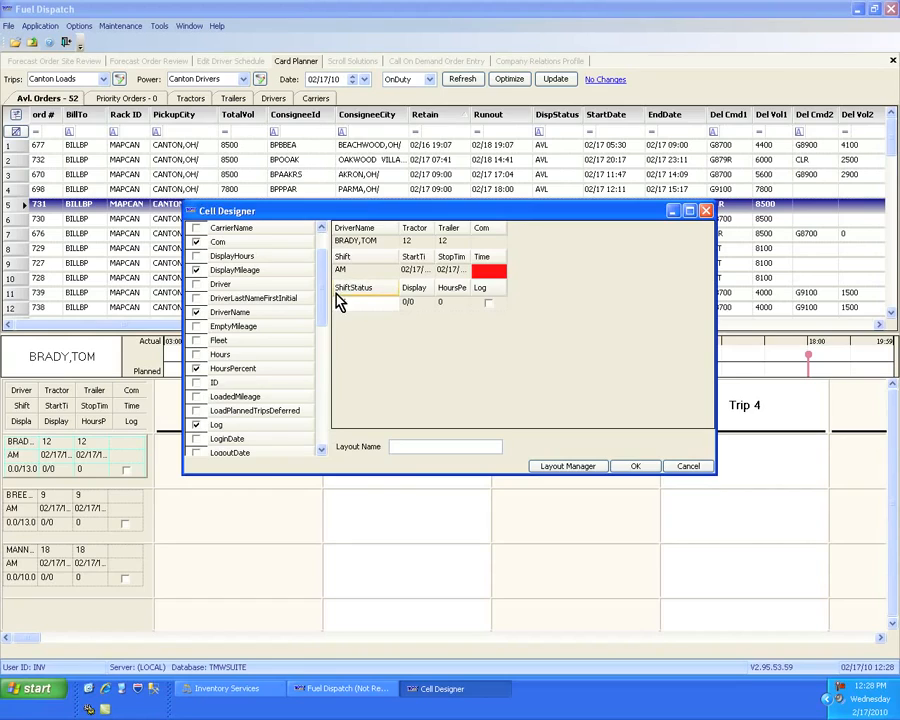
{"action": "left_click", "coordinate": [422, 448]}
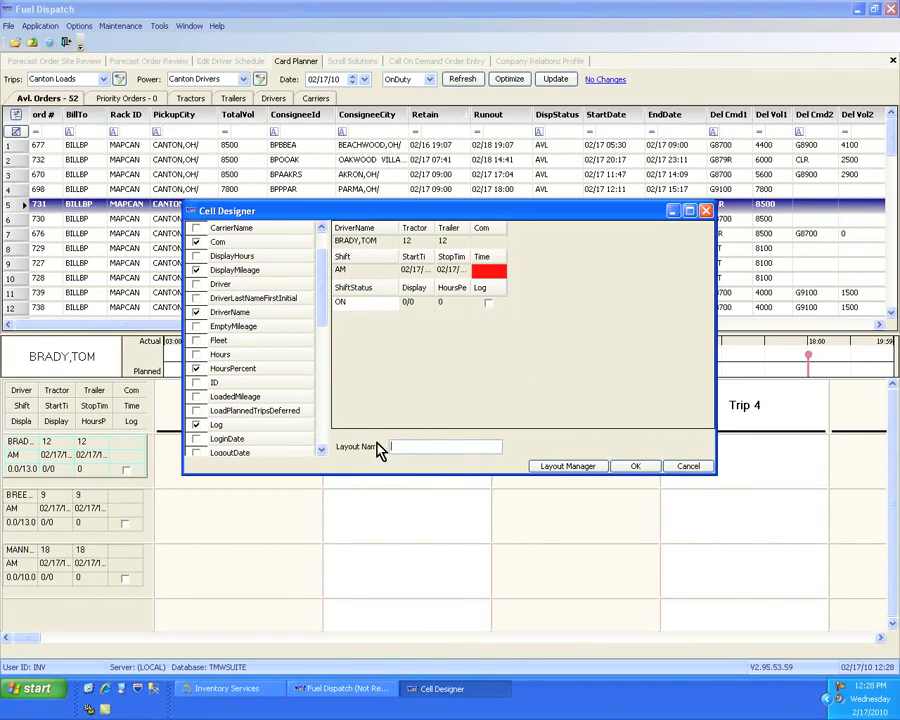
{"action": "left_click", "coordinate": [688, 466]}
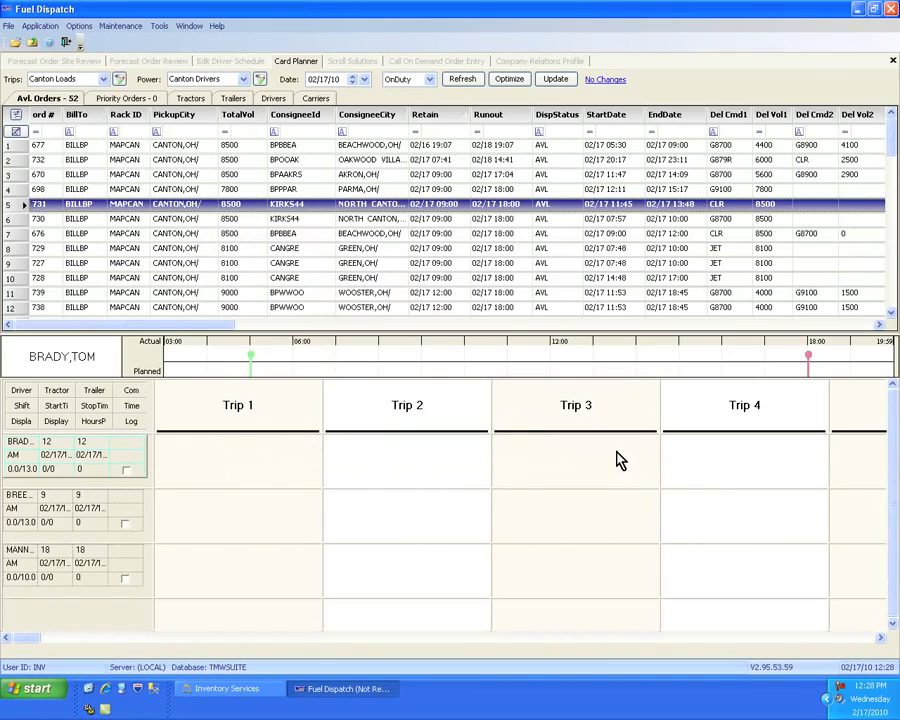
Assign available order 731 to the first driver as Trip 1.
{"action": "left_click_drag", "start_coordinate": [172, 212], "coordinate": [224, 458]}
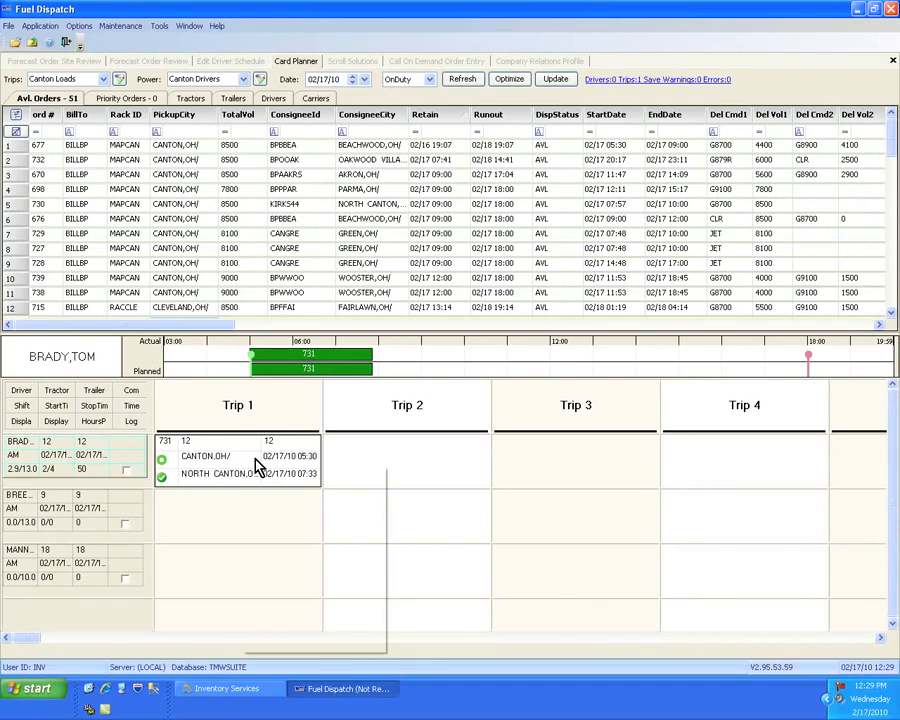
Examine the available fields, cell arrangement and layout name in the Trip 1 card's Cell Designer, and close it without changes.
{"action": "right_click", "coordinate": [256, 466]}
{"action": "left_click", "coordinate": [302, 502]}
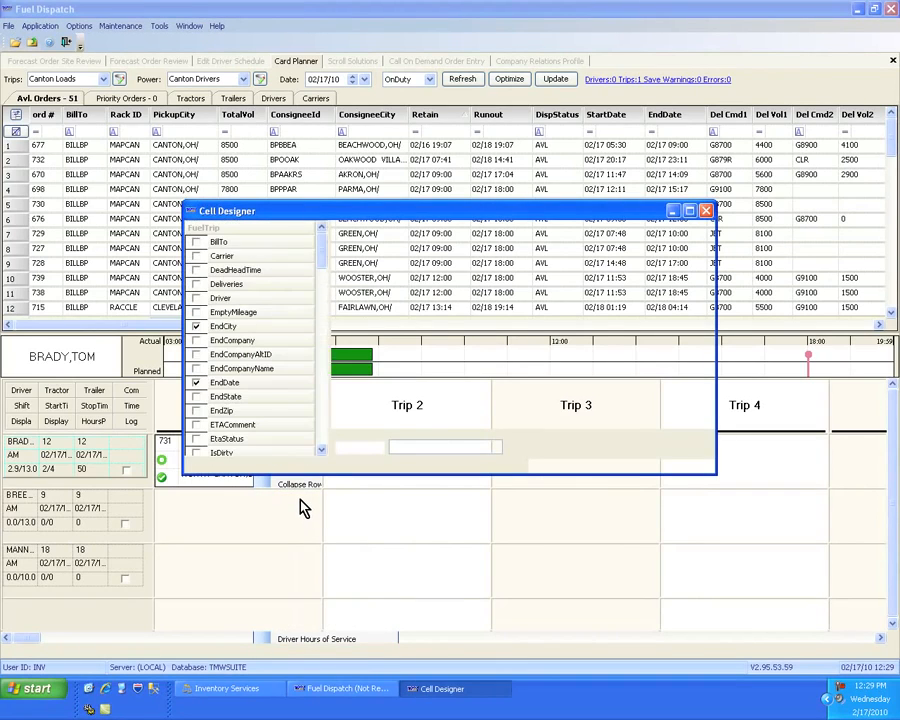
{"action": "scroll", "coordinate": [322, 440], "scroll_direction": "down", "scroll_amount": 5}
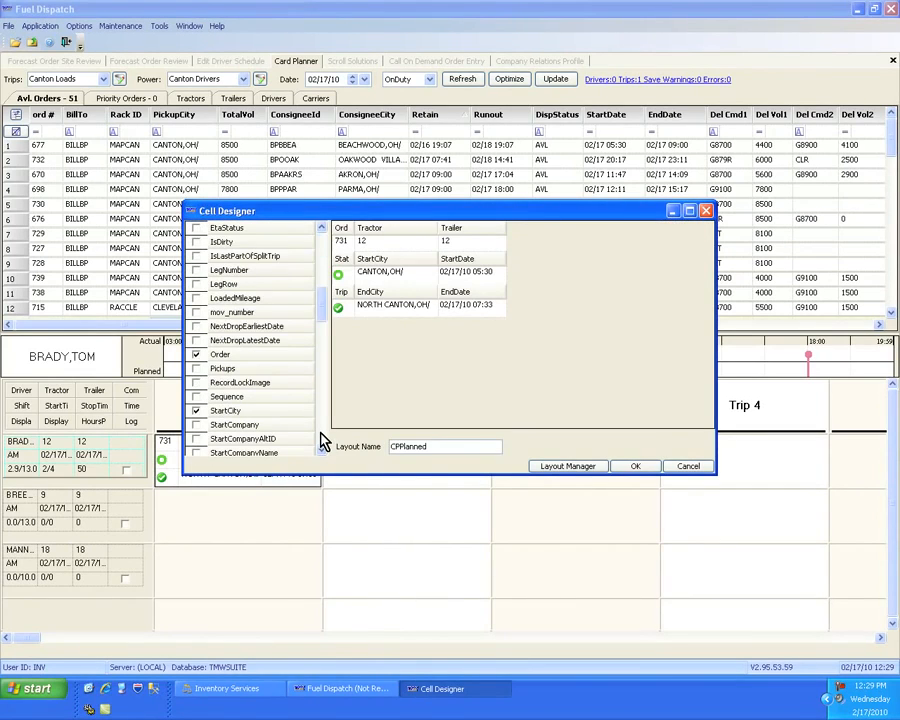
{"action": "scroll", "coordinate": [322, 441], "scroll_direction": "down", "scroll_amount": 5}
{"action": "scroll", "coordinate": [322, 440], "scroll_direction": "down", "scroll_amount": 5}
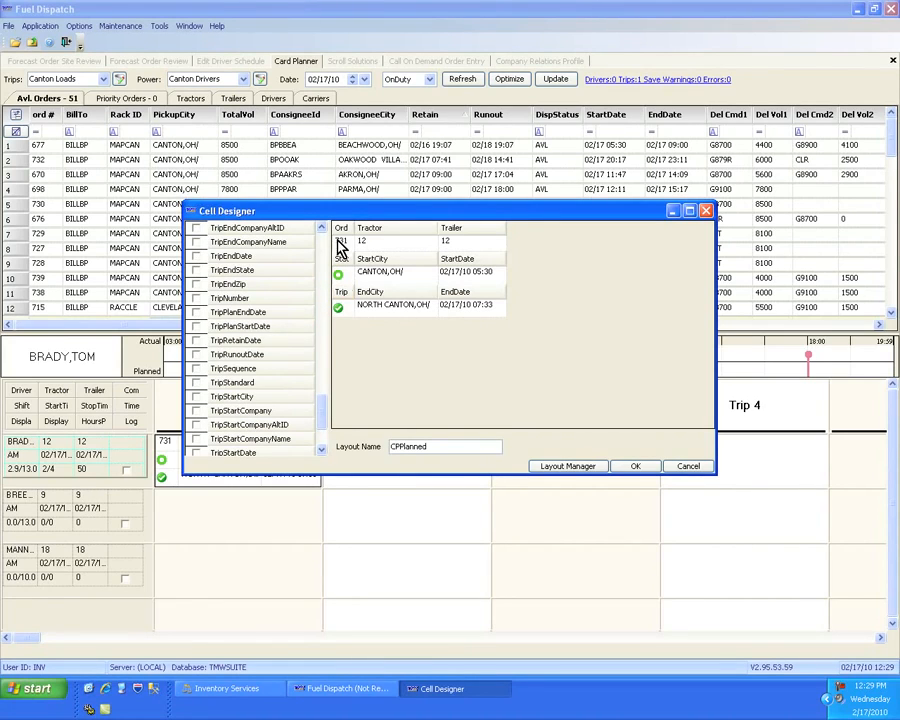
{"action": "left_click_drag", "start_coordinate": [429, 448], "coordinate": [381, 448]}
{"action": "left_click", "coordinate": [432, 448]}
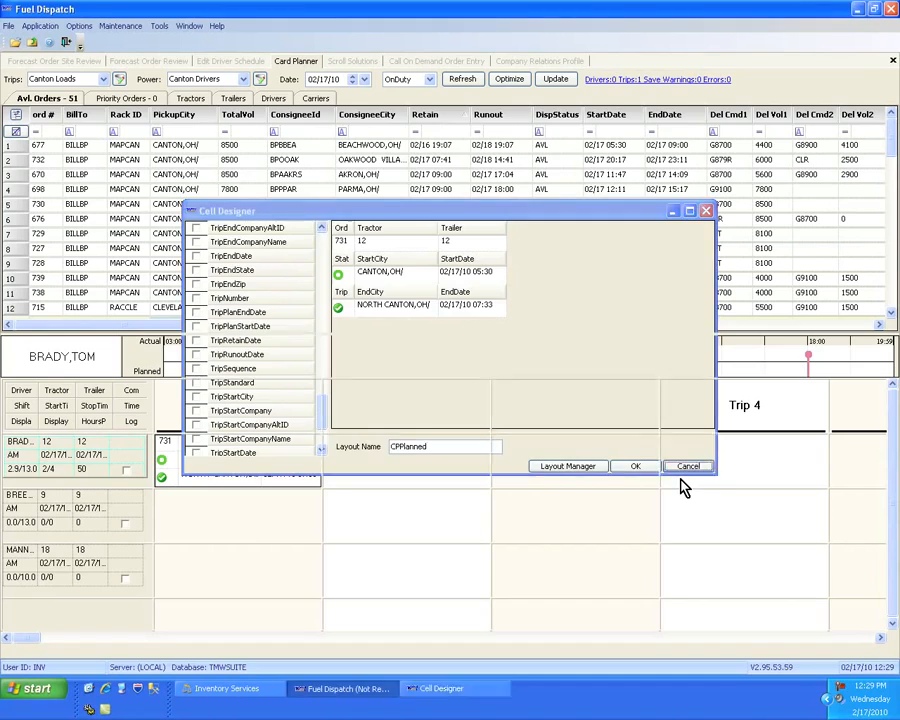
{"action": "left_click", "coordinate": [682, 472]}
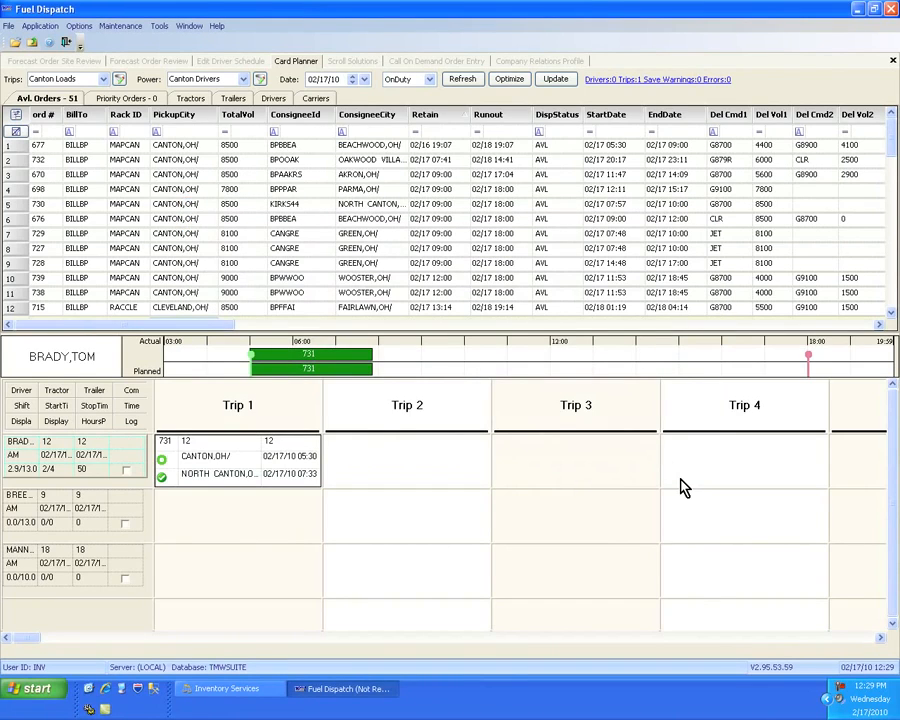